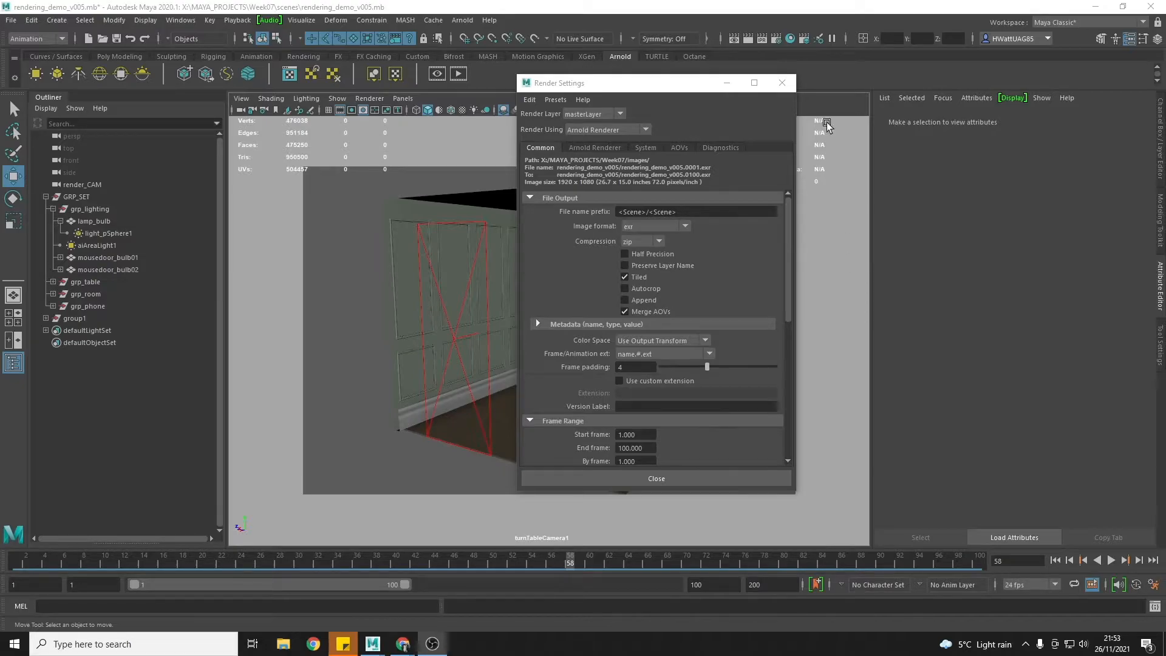
- Close the render settings, open the Render Setup editor and create a render layer named AO
left_click(526, 87)
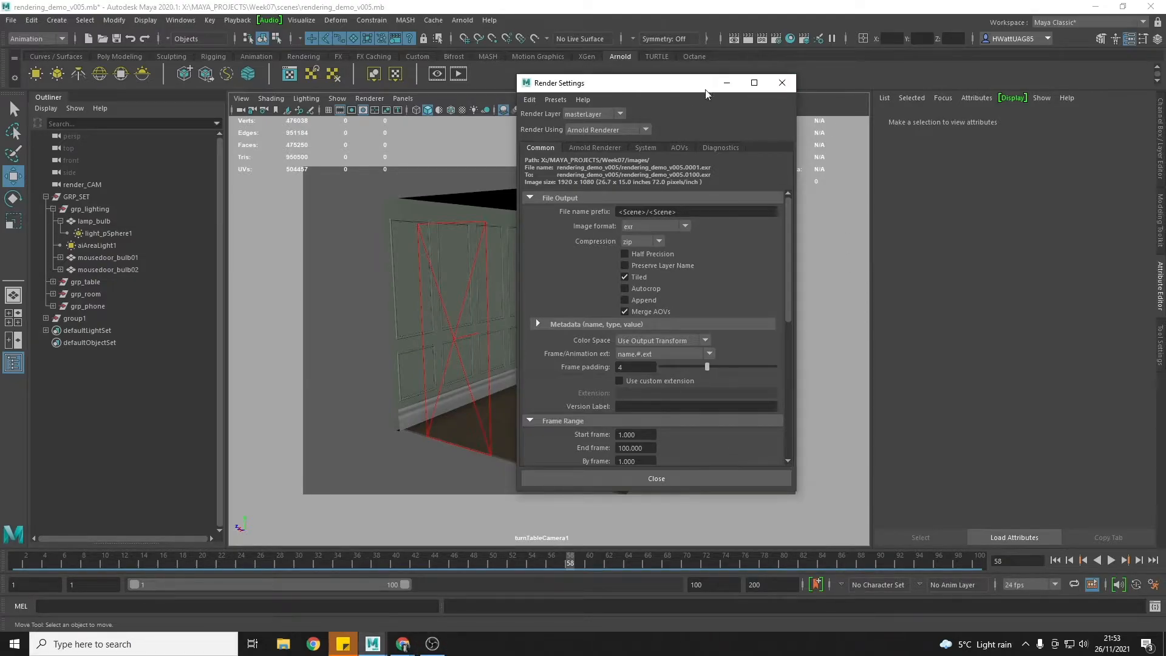
left_click(782, 83)
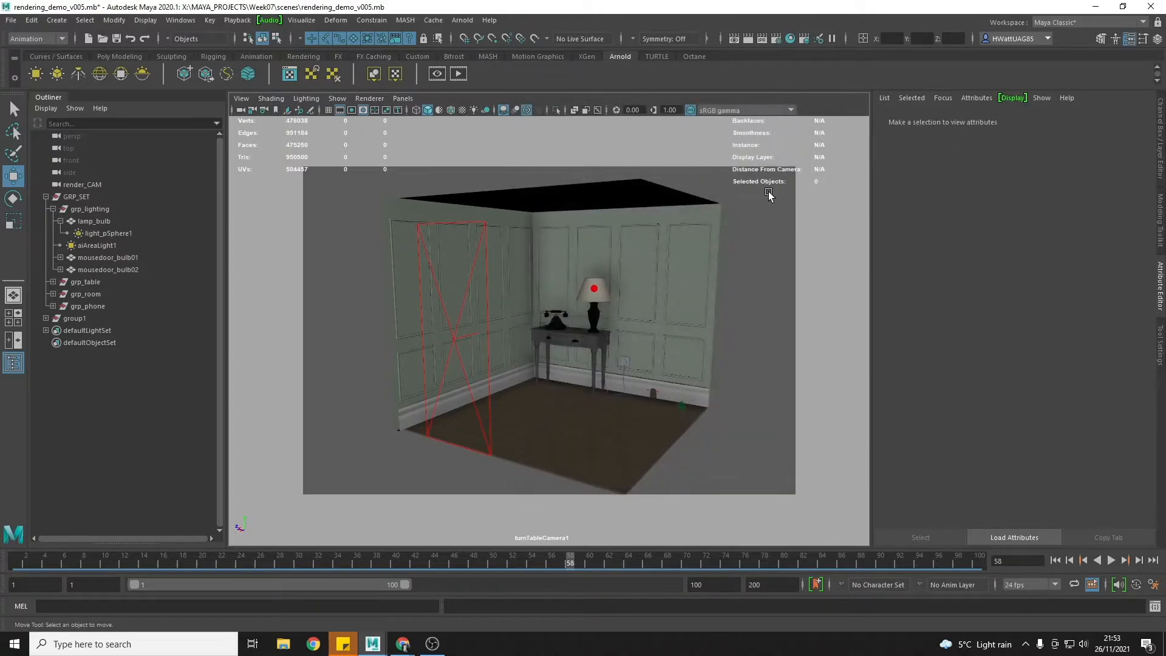
left_click(805, 39)
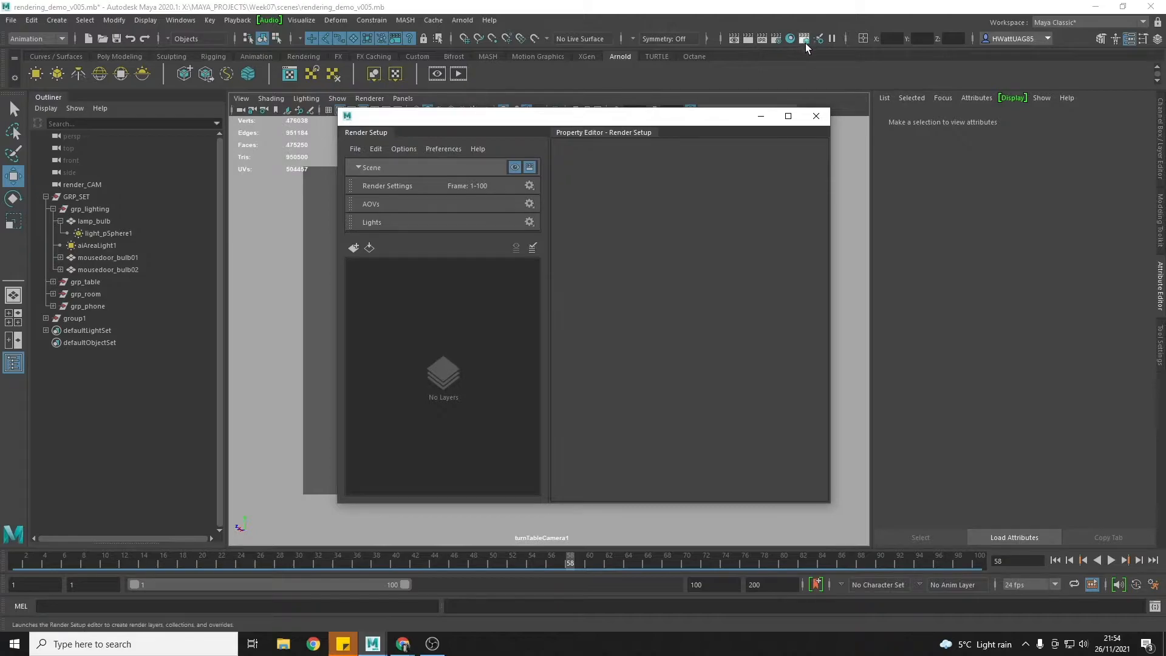
mouse_move(511, 119)
left_mouse_down()
mouse_move(559, 116)
mouse_move(529, 115)
left_mouse_up()
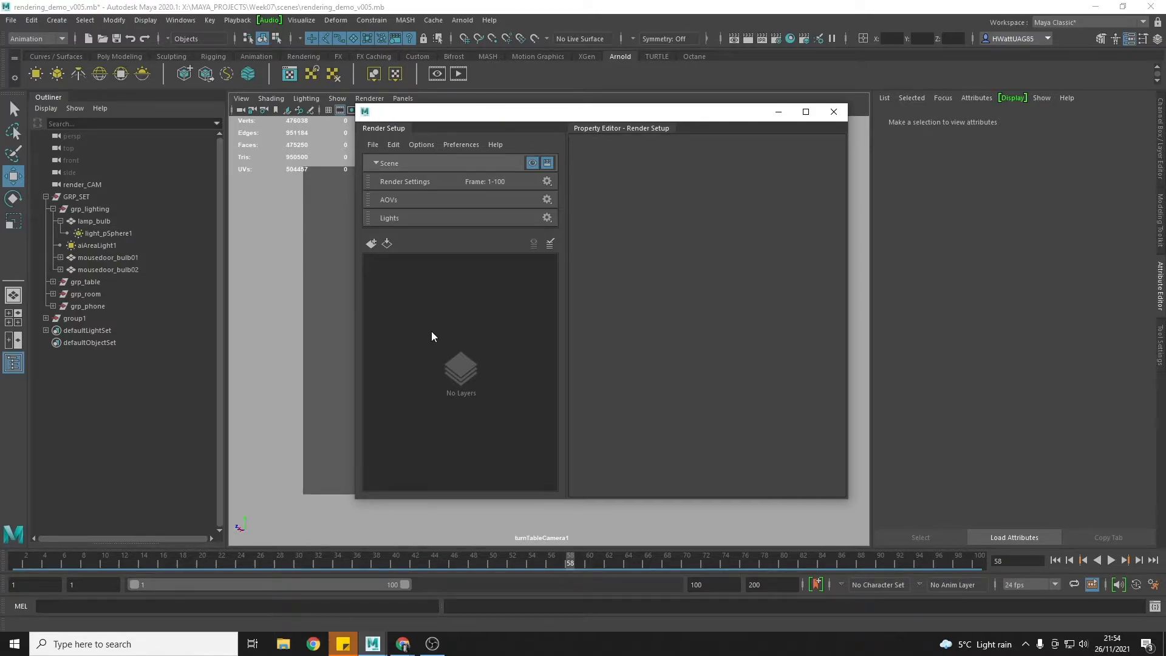
left_click(370, 245)
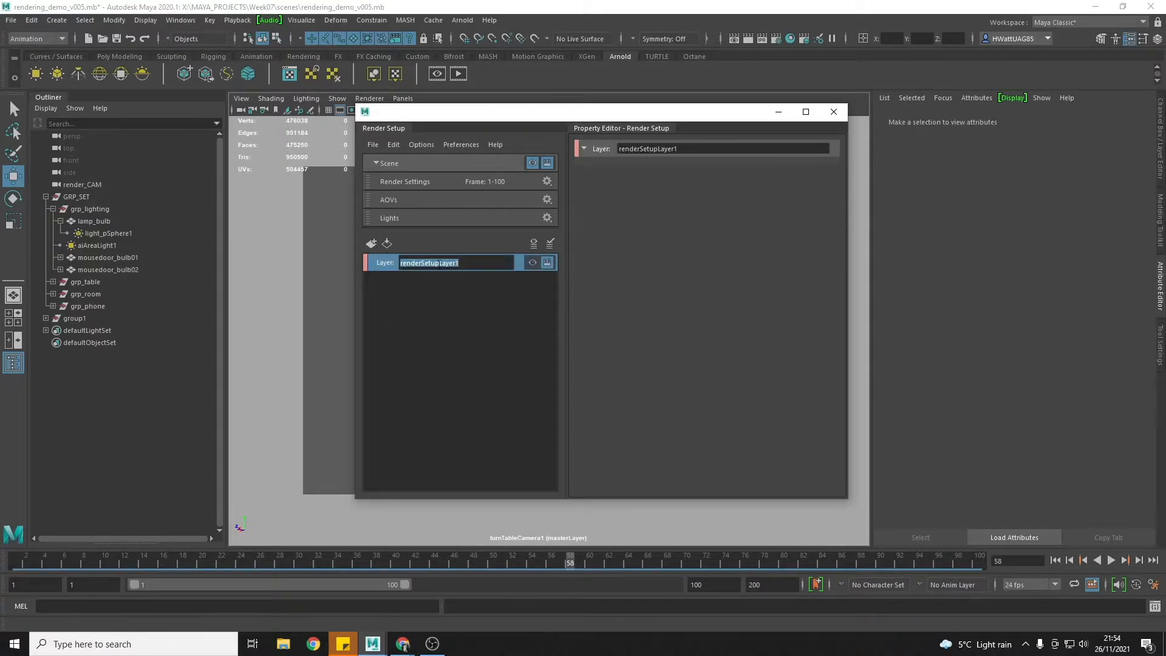
type("AO")
key("Return")
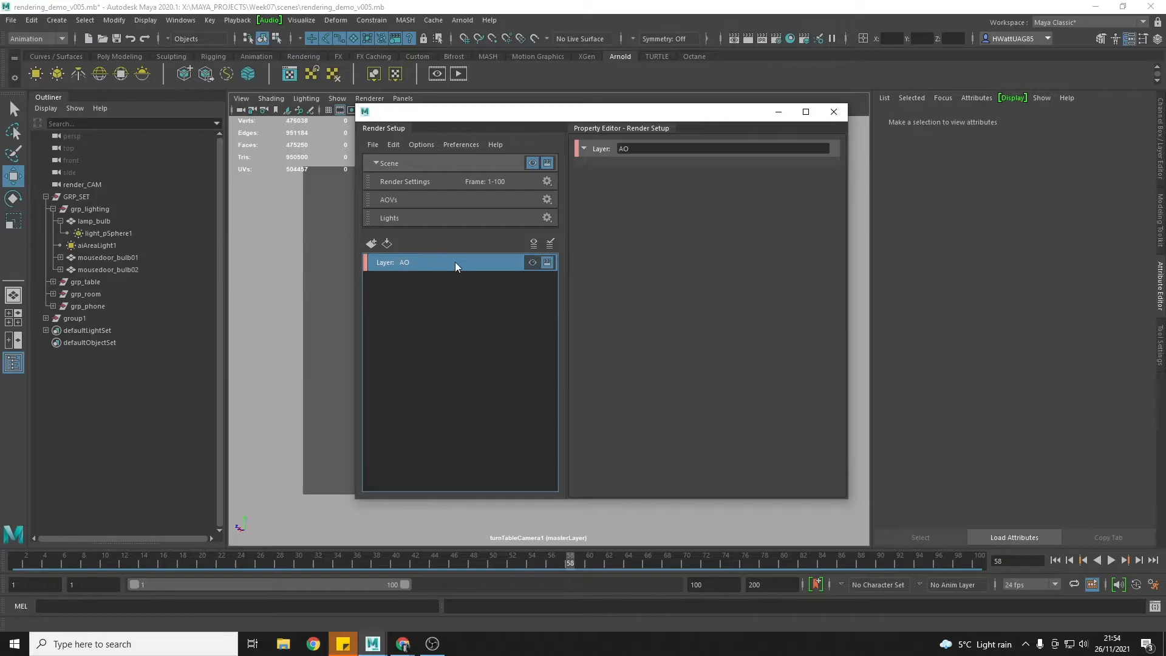
- Create a collection inside the AO render layer, keeping the default name collection1
right_click(452, 262)
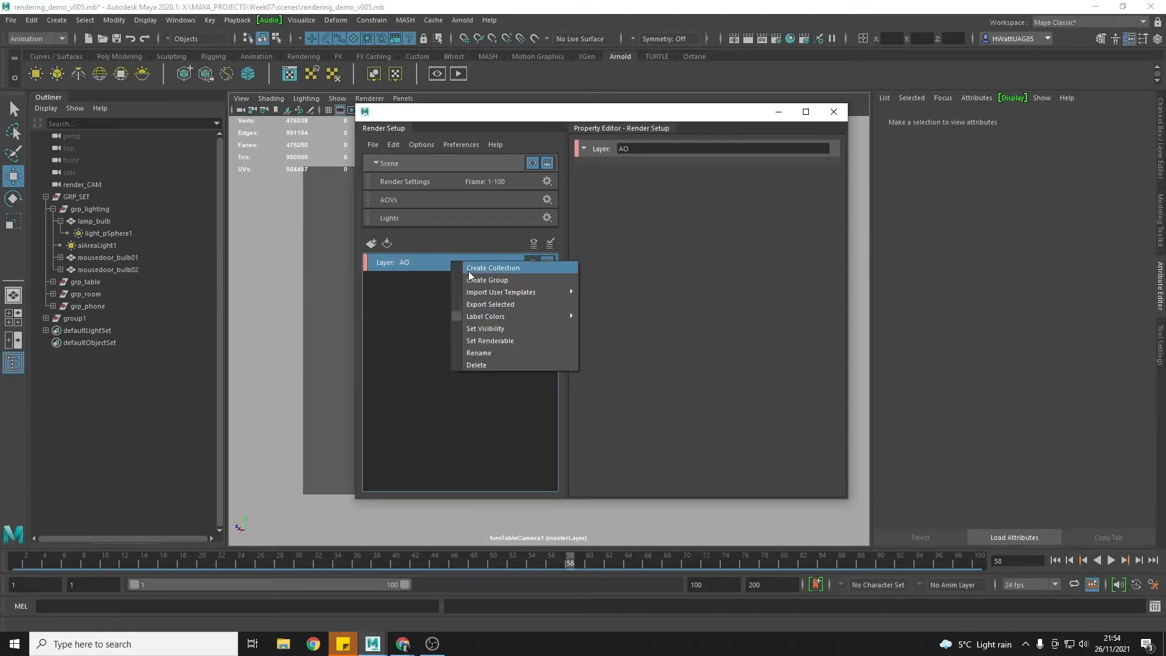
left_click(513, 267)
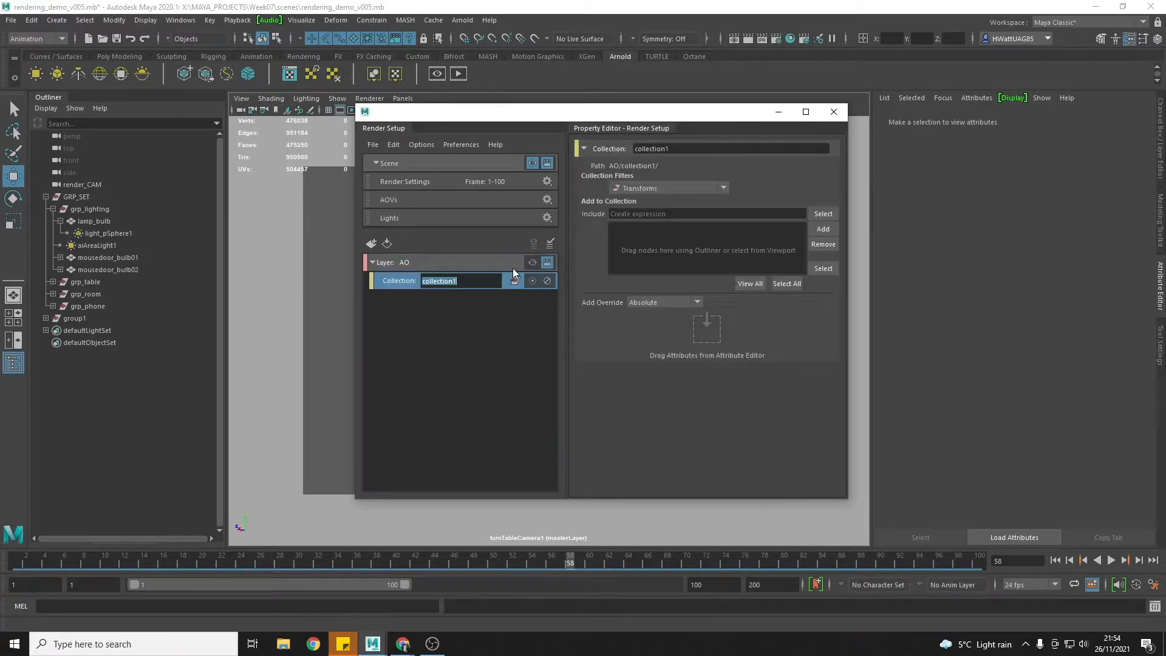
key("Return")
- Add the grp_table, grp_room and grp_phone groups to collection1 of the AO layer
left_click_drag(595, 115, 798, 131)
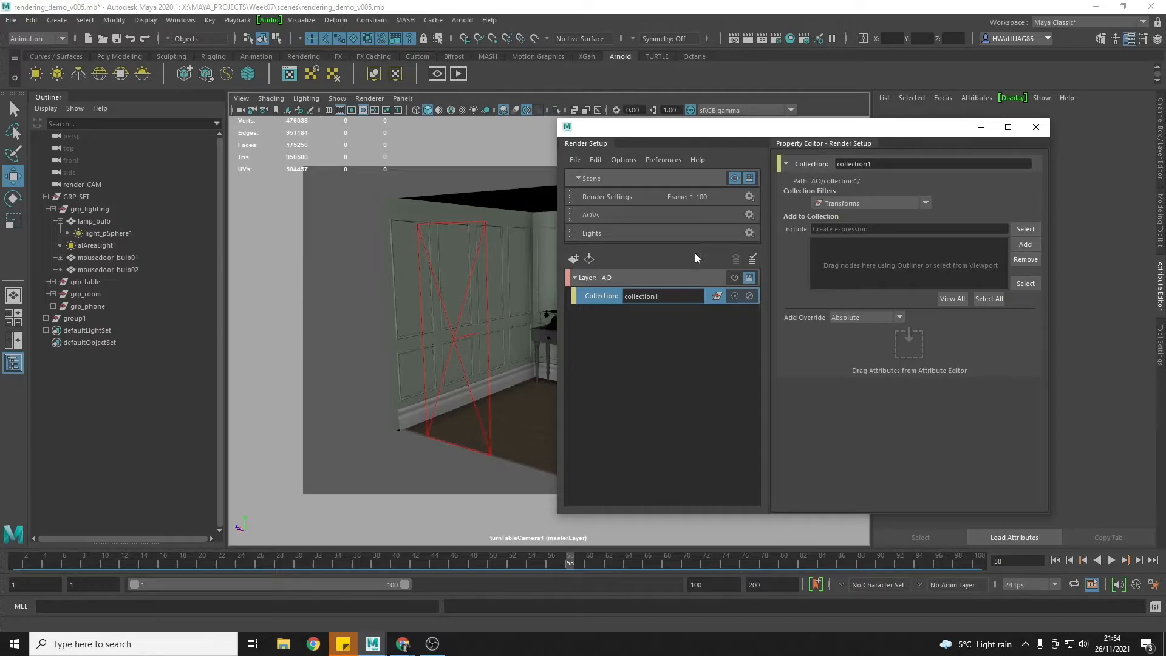
left_click(85, 282)
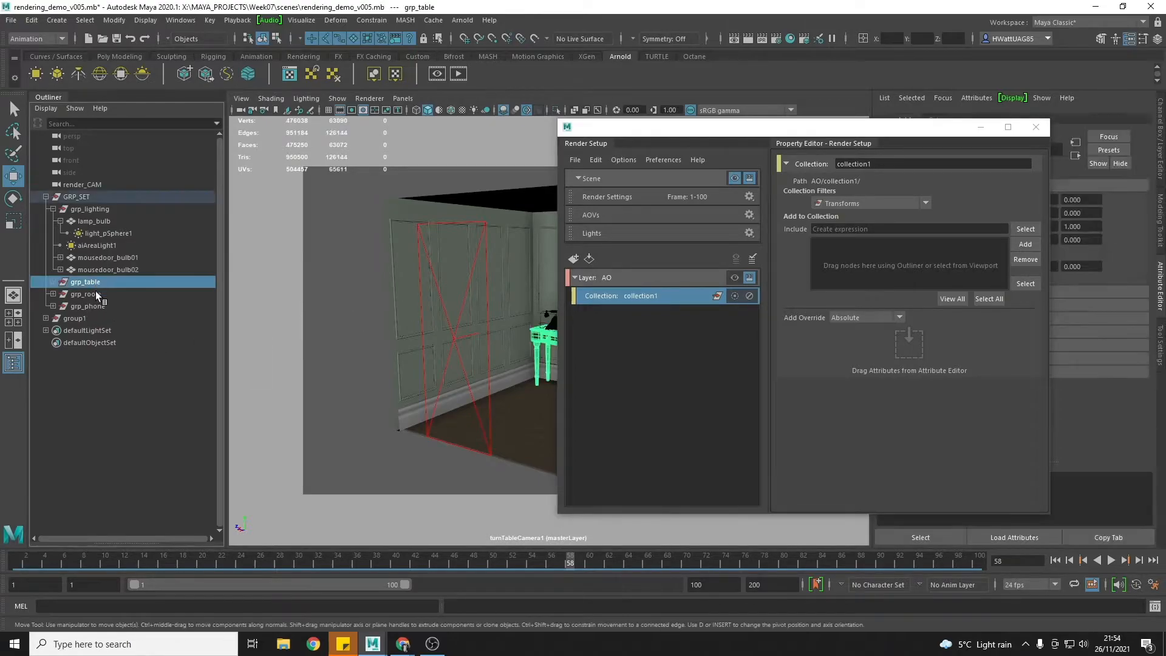
left_click(93, 294, "shift")
left_click(92, 305, "shift")
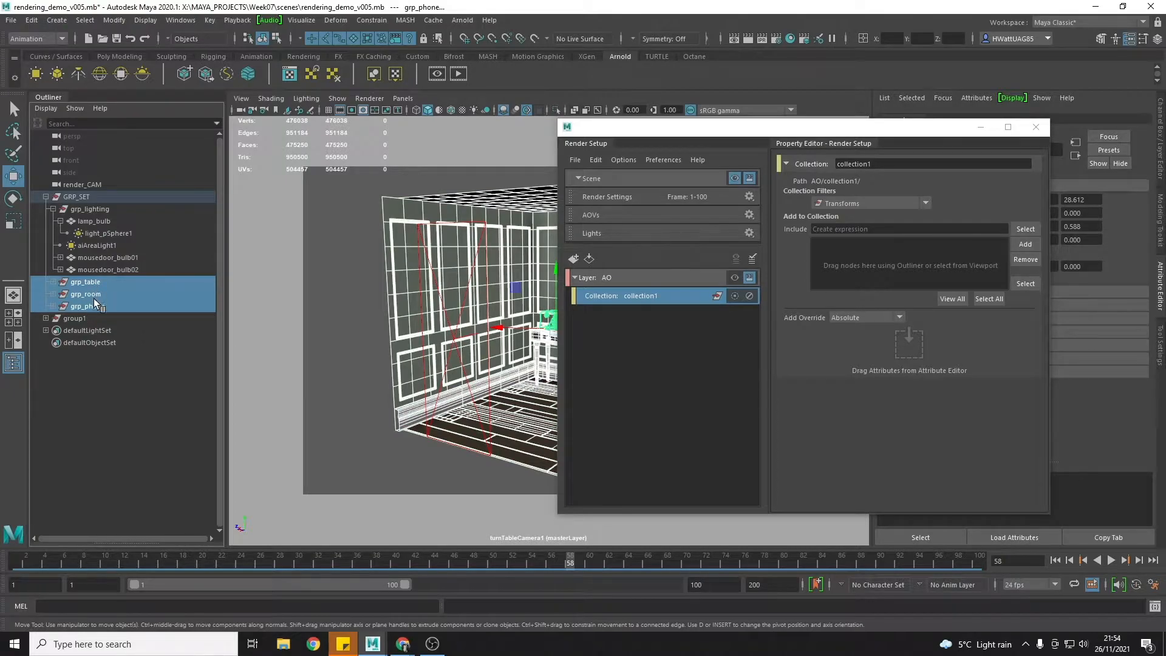
left_click_drag(95, 310, 863, 290)
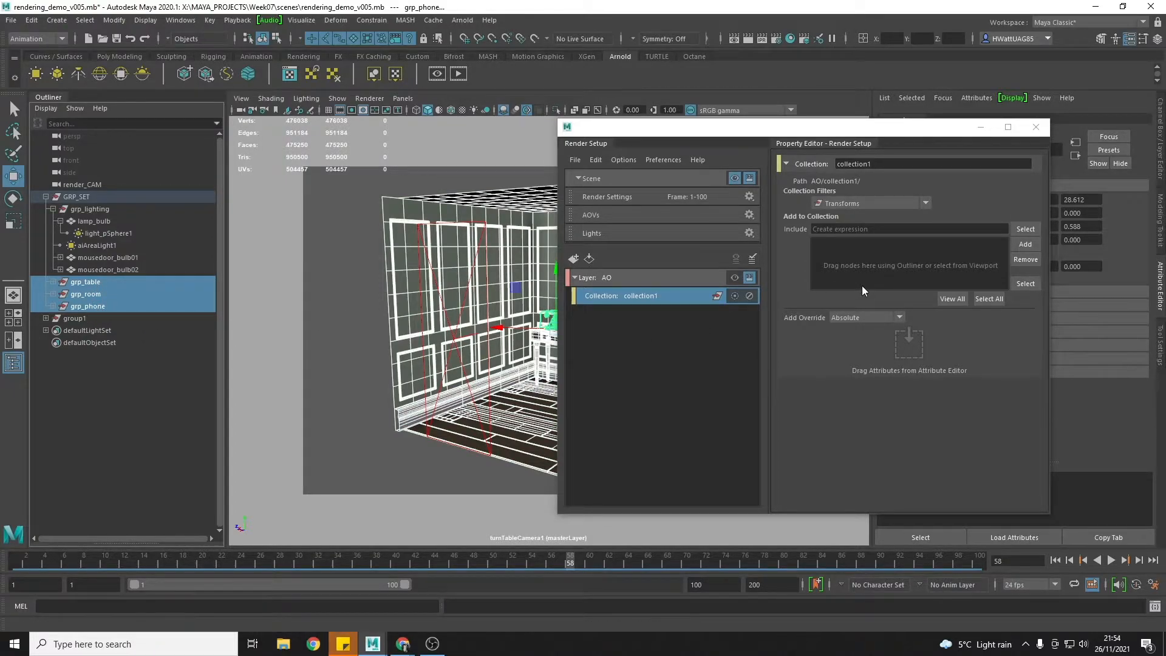
left_click(1026, 244)
left_click_drag(769, 135, 871, 129)
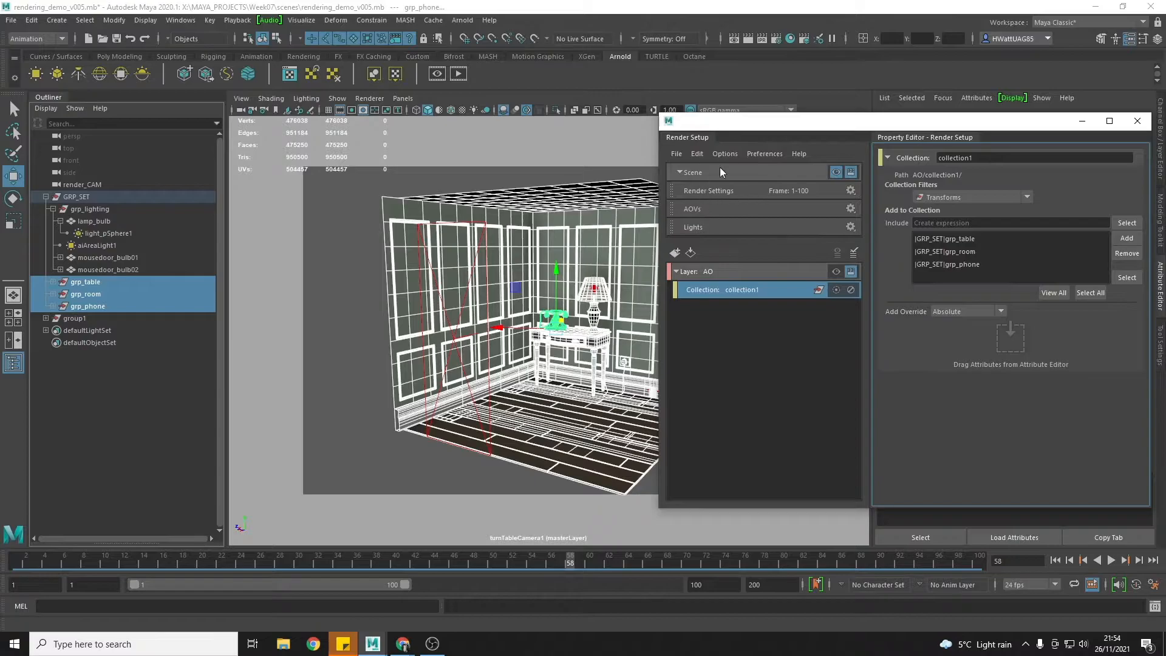
- Make the AO layer the visible render layer and create a shader override on collection1
left_click(837, 272)
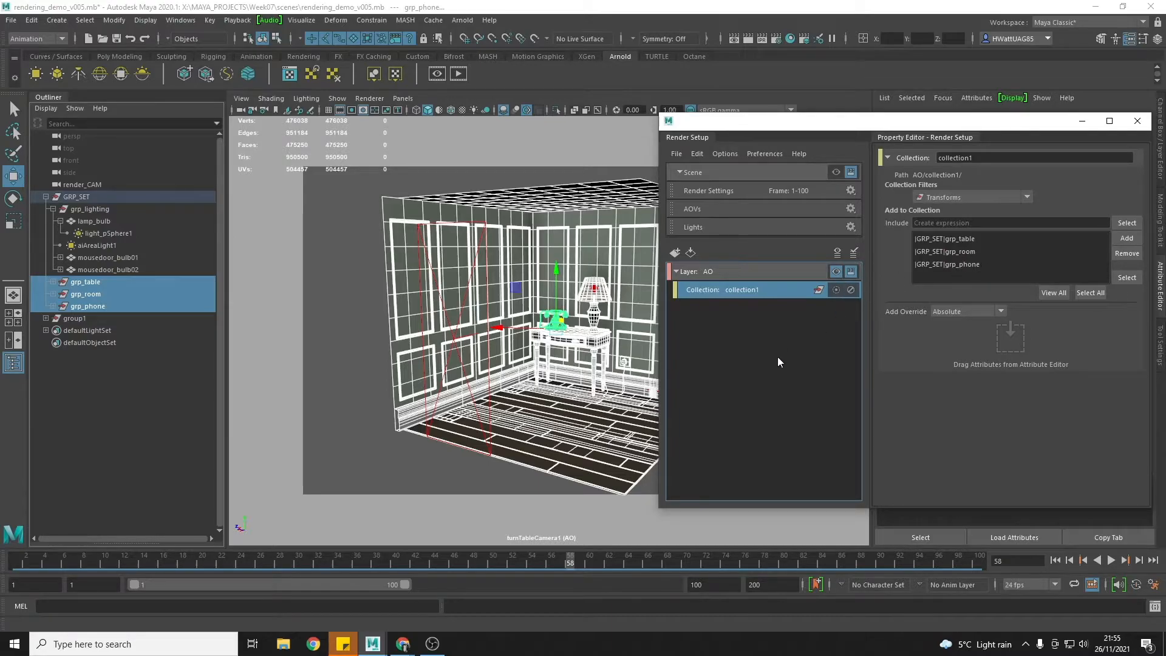
left_click(774, 313)
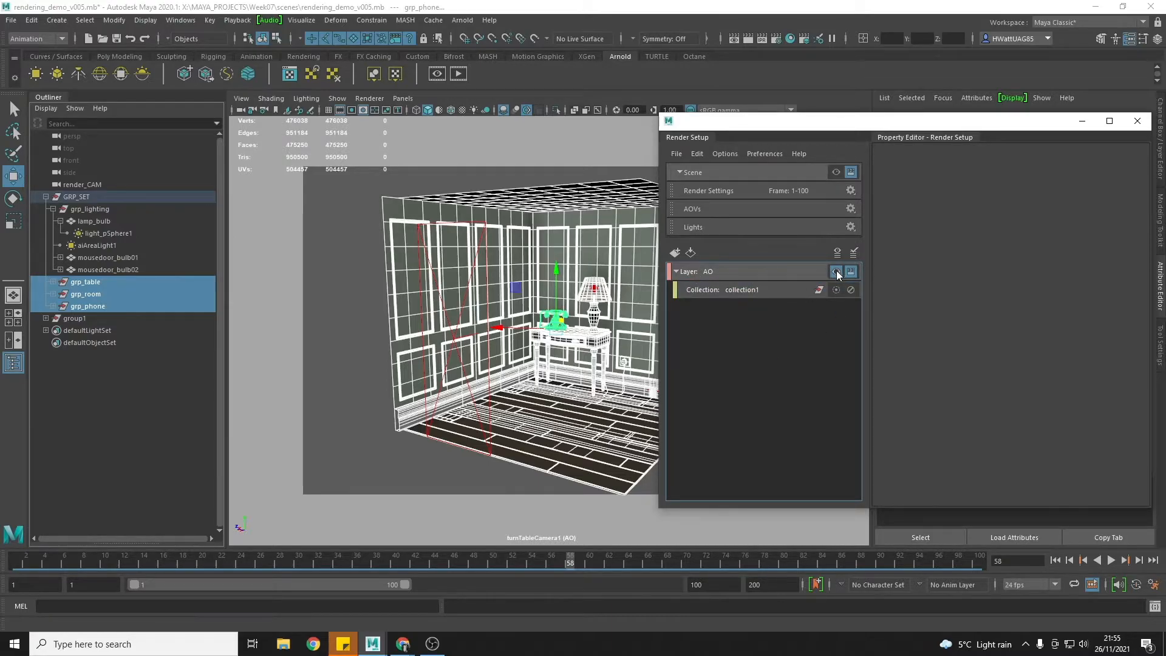
left_click(748, 291)
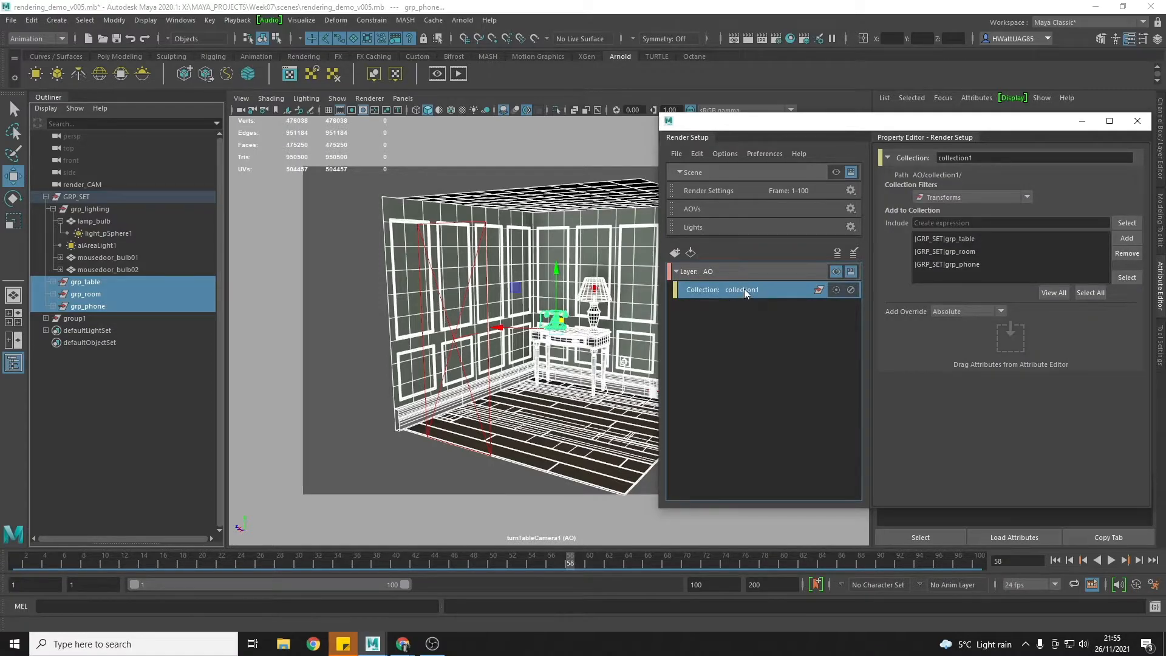
right_click(745, 289)
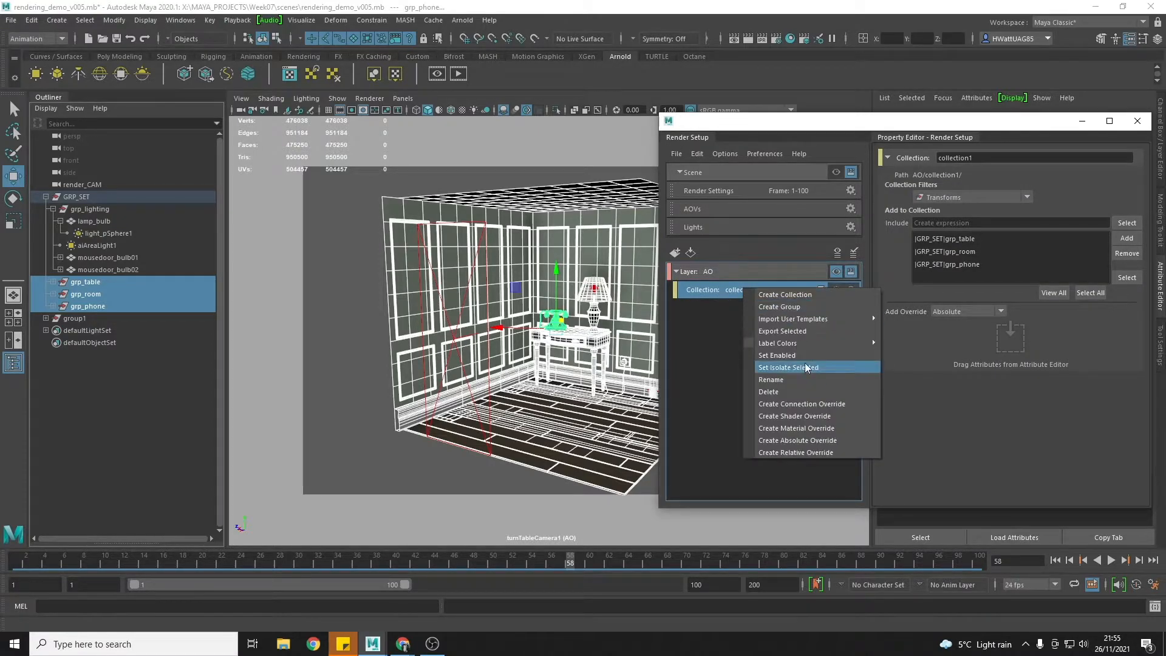
left_click(814, 416)
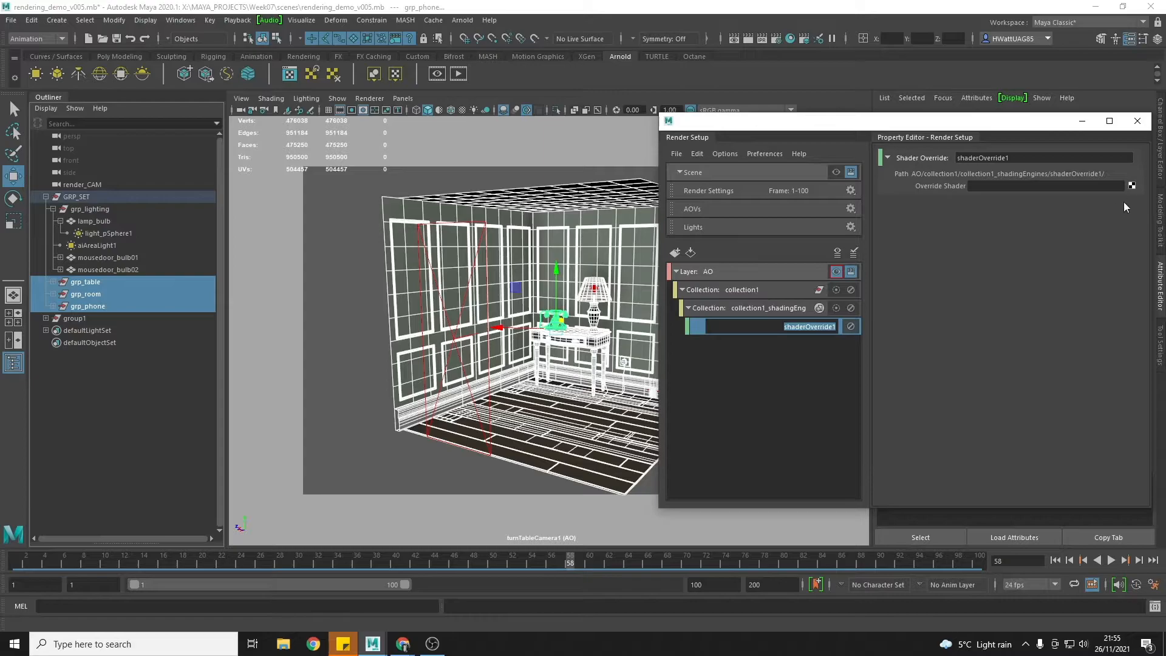
- Assign a new aiAmbientOcclusion shader as the override shader of the collection's shader override
left_click_drag(998, 123, 939, 122)
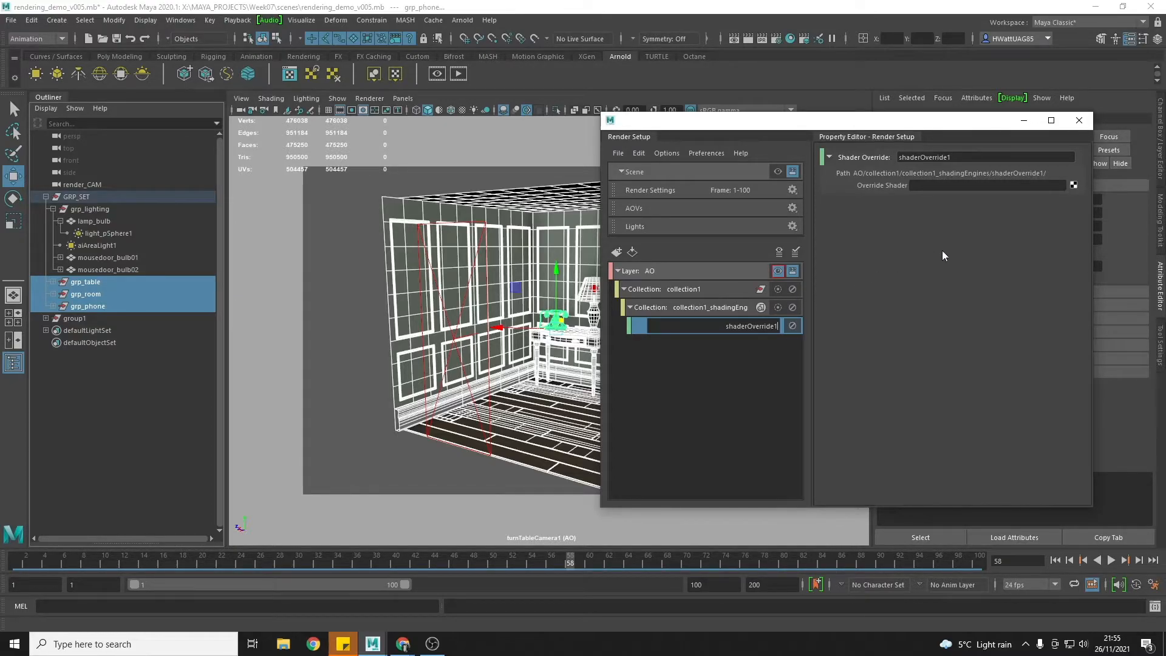
left_click(1073, 186)
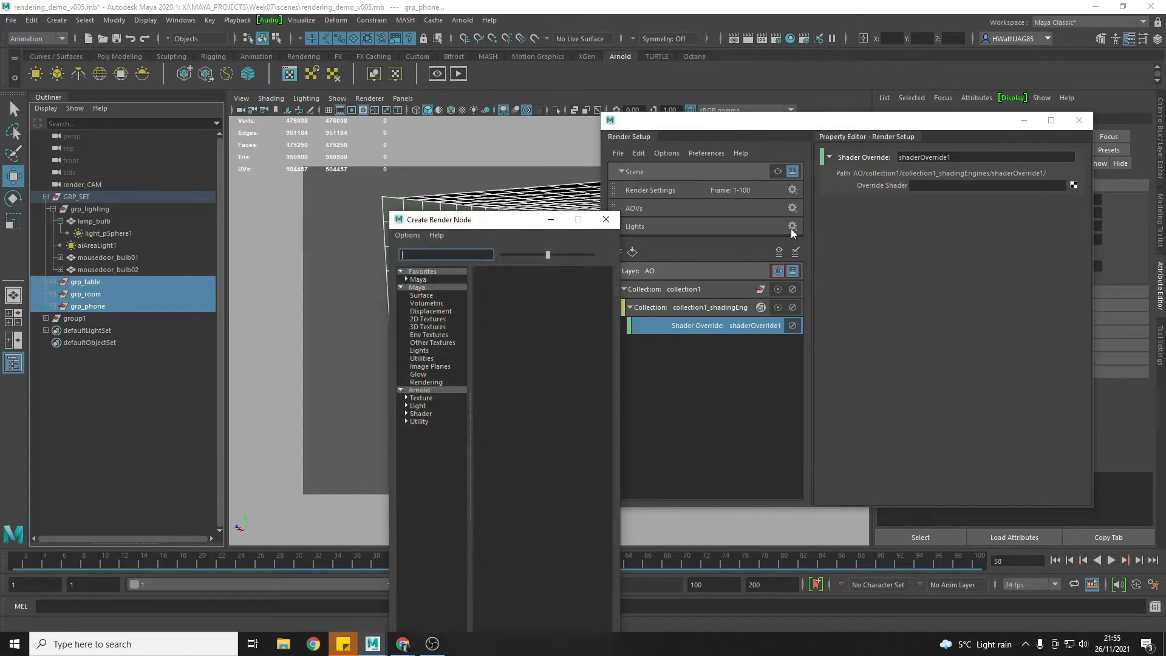
left_click_drag(452, 216, 760, 160)
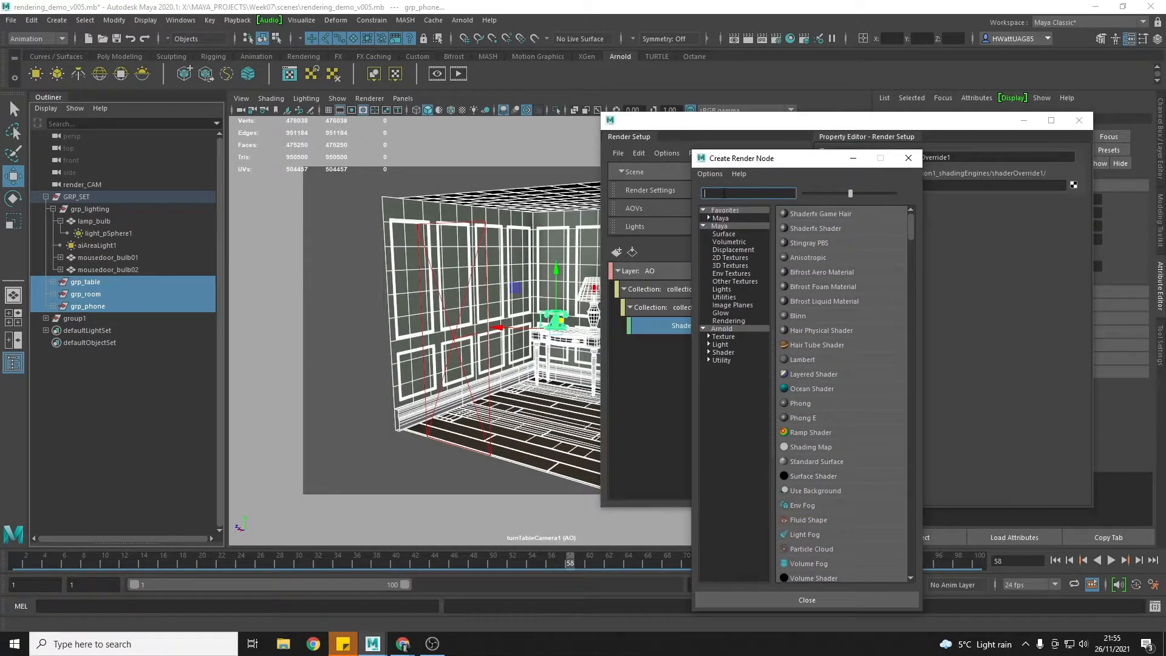
type("amb")
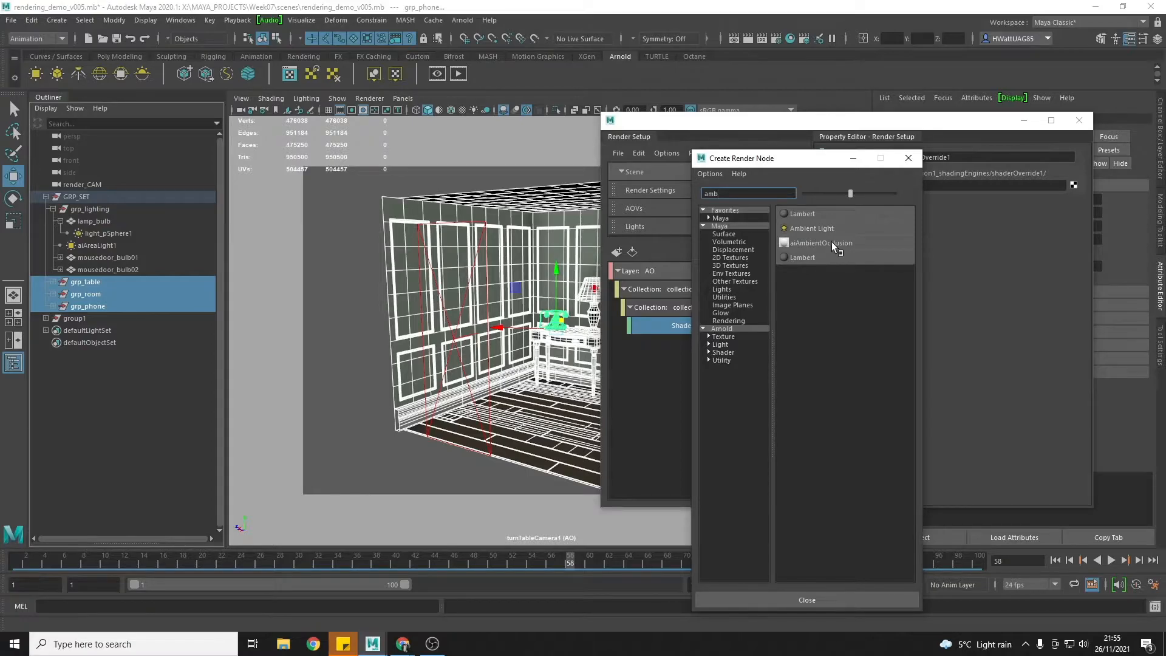
left_click(826, 243)
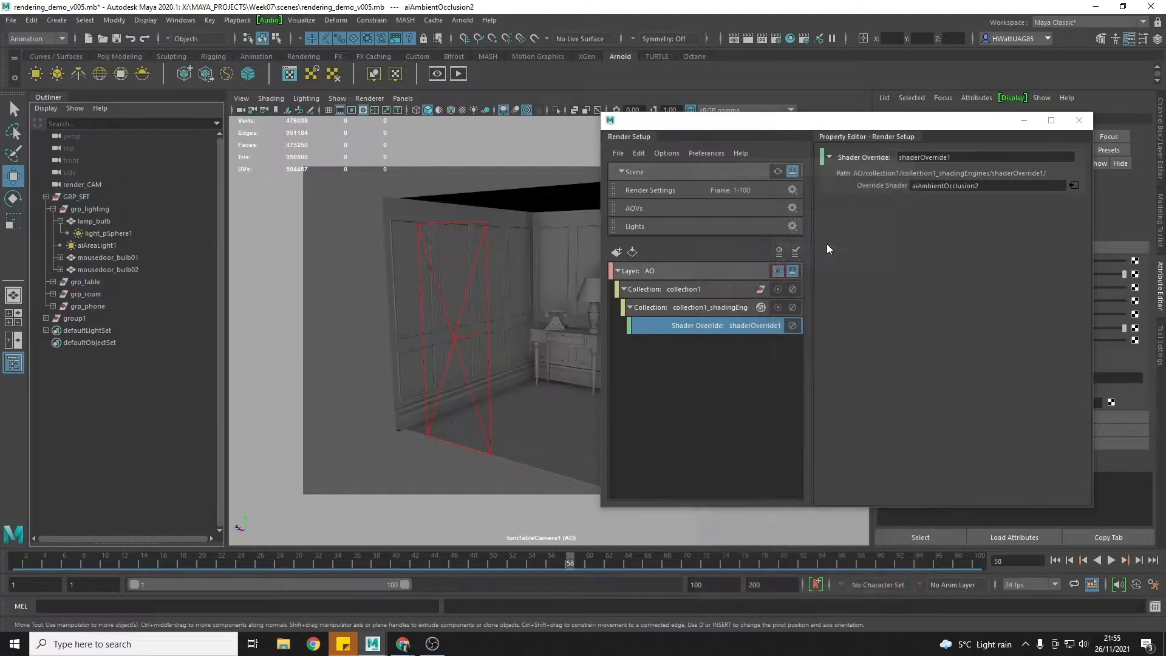
- Switch the viewport to the master scene and back to the AO layer to compare their shading
left_click_drag(773, 126, 908, 105)
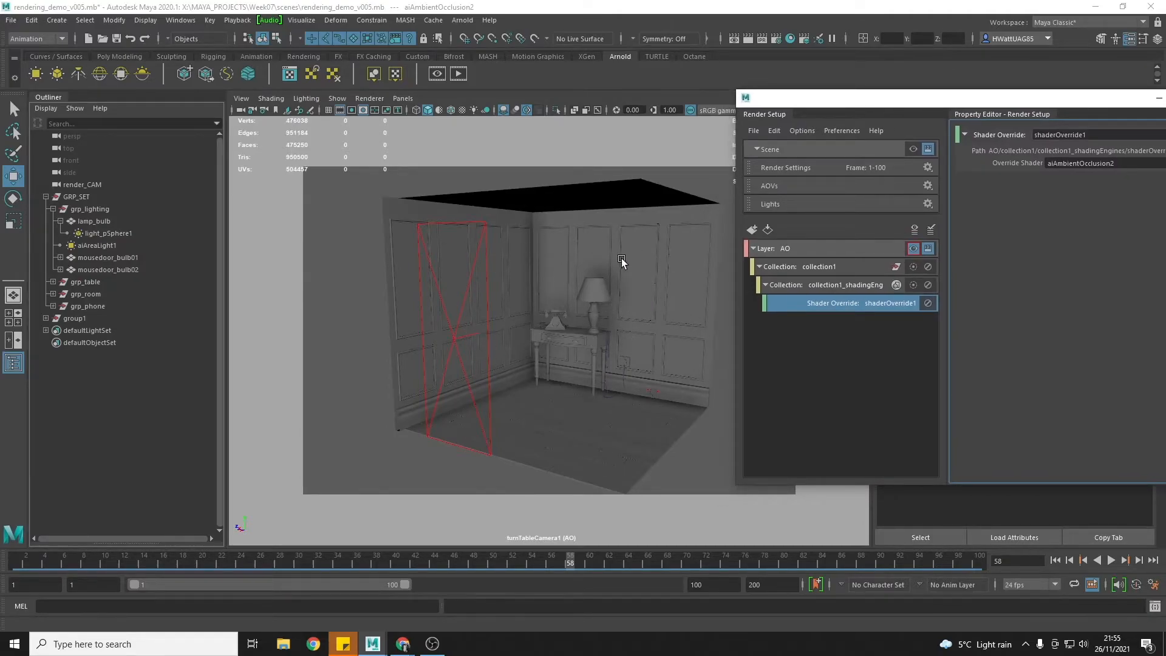
left_click(914, 149)
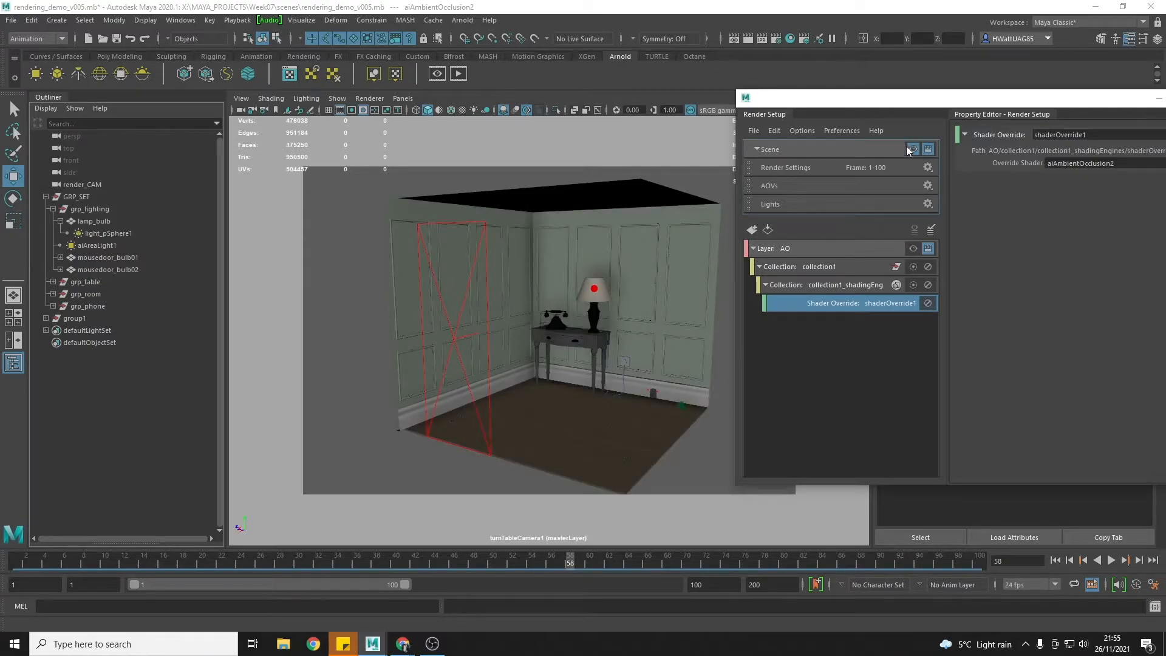
left_click(914, 248)
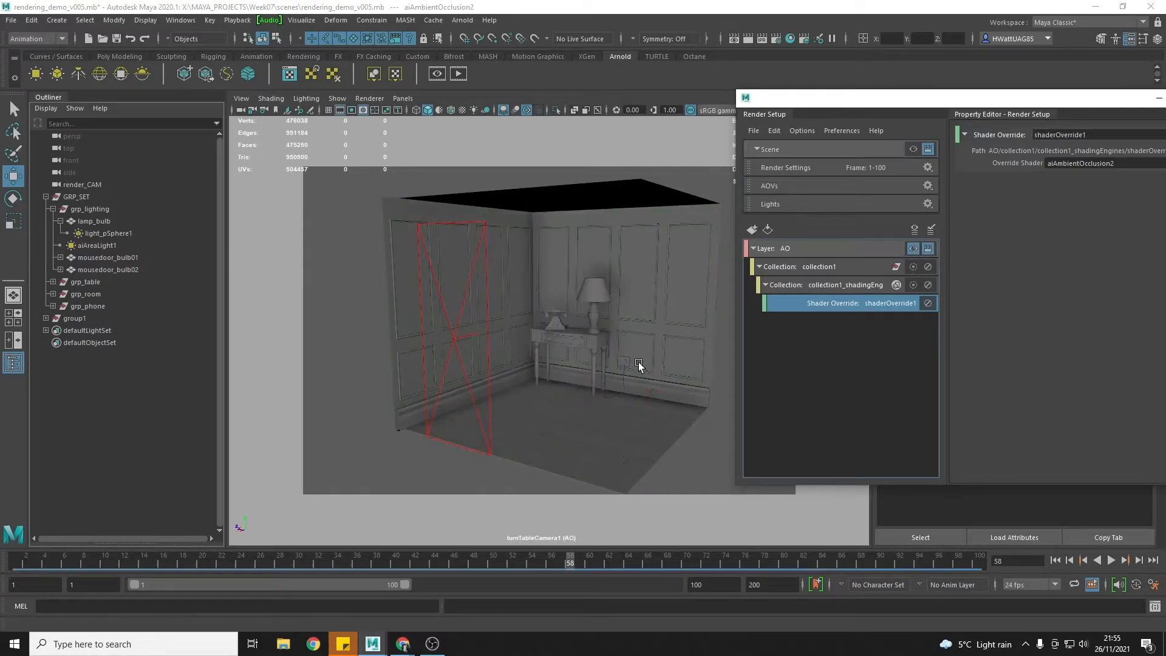
- Exclude the master scene from rendering and open the render settings for the AO layer
left_click_drag(1083, 97, 875, 126)
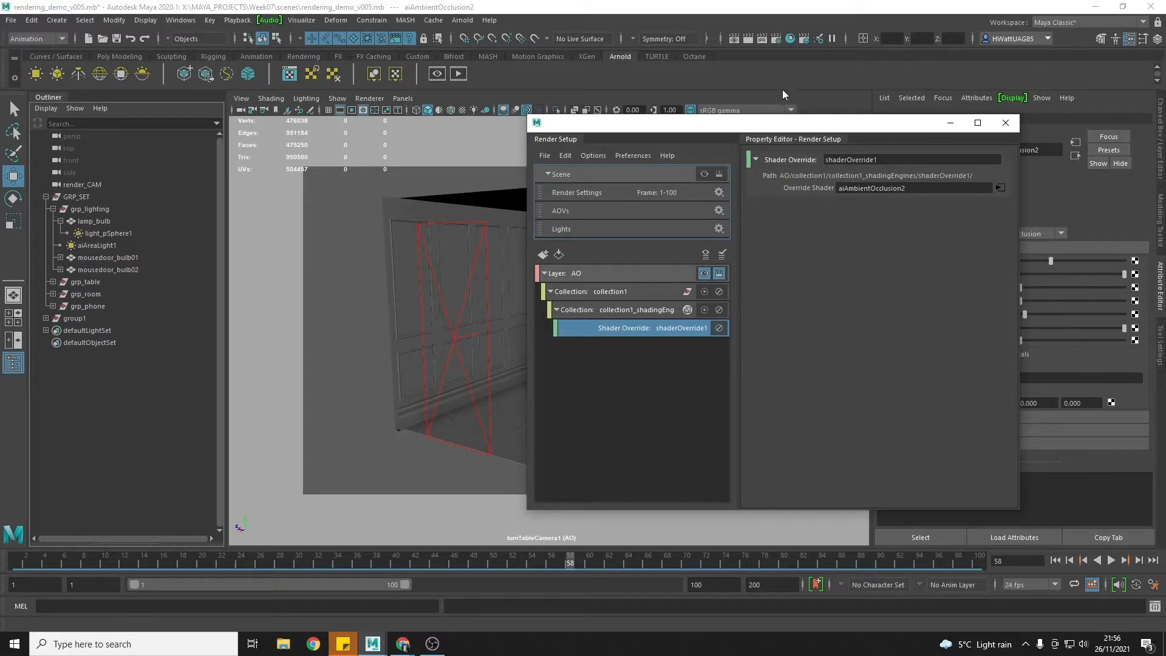
left_click(662, 326)
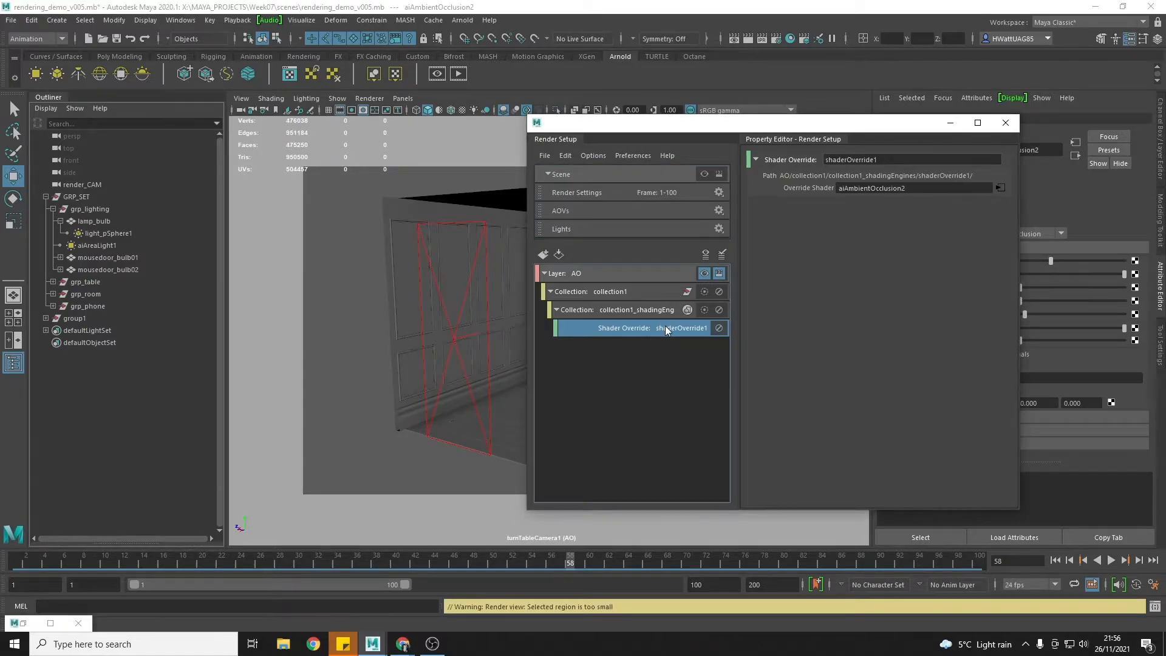
left_click(779, 38)
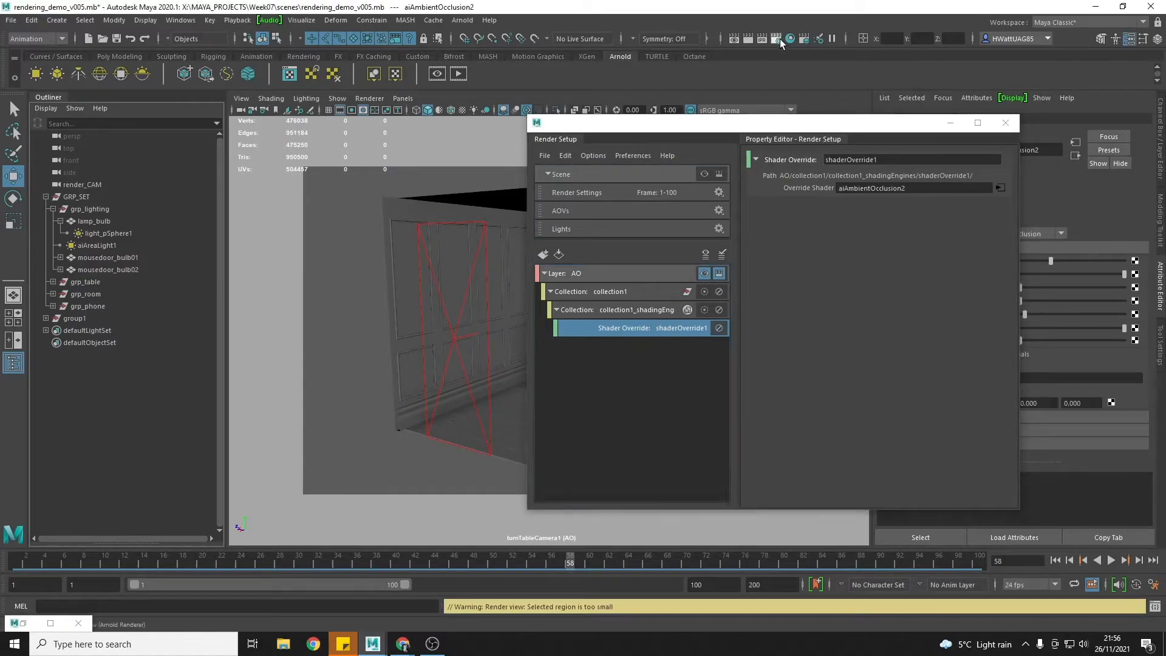